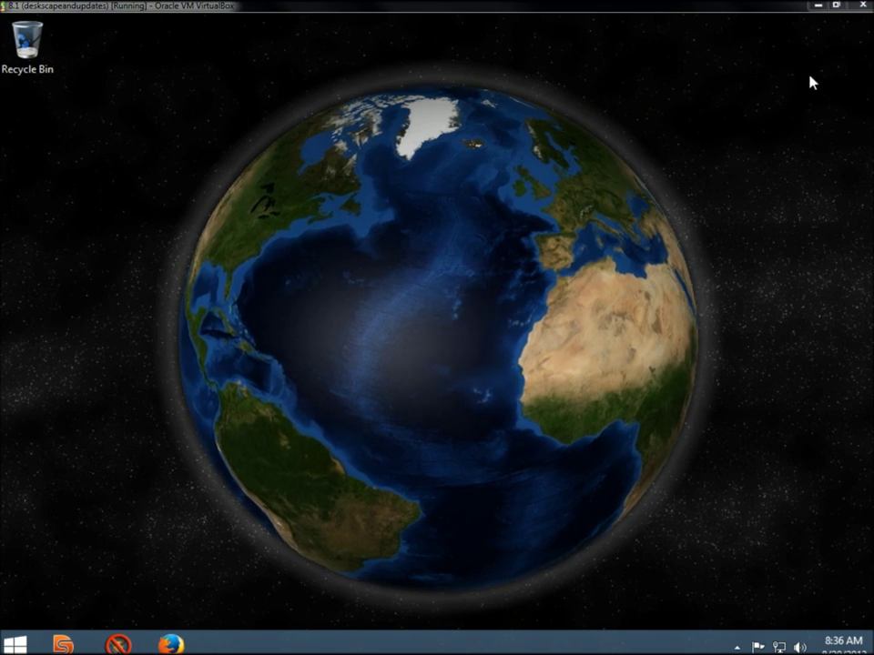
- Close and power off the running Windows 8.1 DeskScape virtual machine in VirtualBox
{"action": "left_click", "coordinate": [862, 6]}
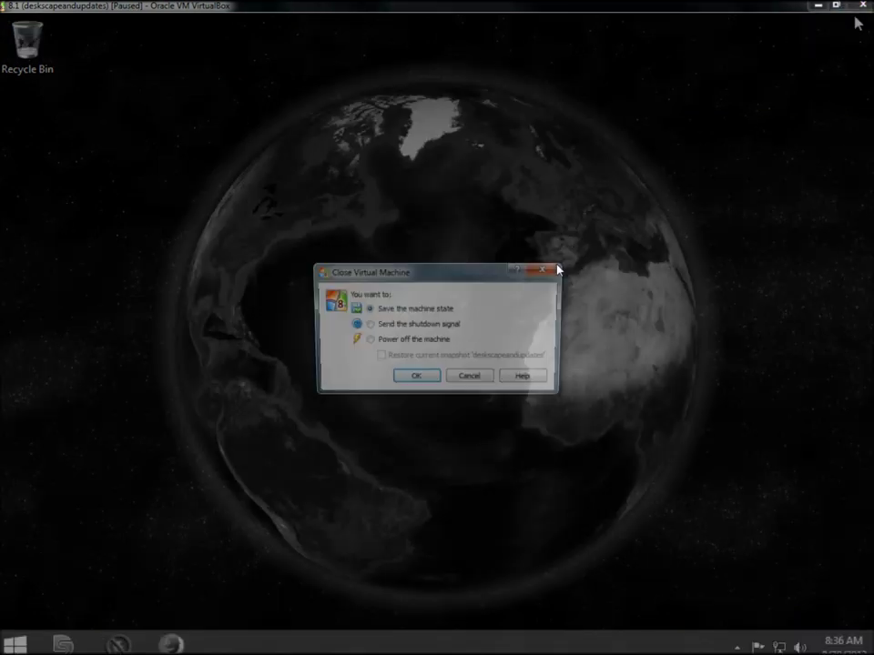
{"action": "left_click", "coordinate": [417, 379]}
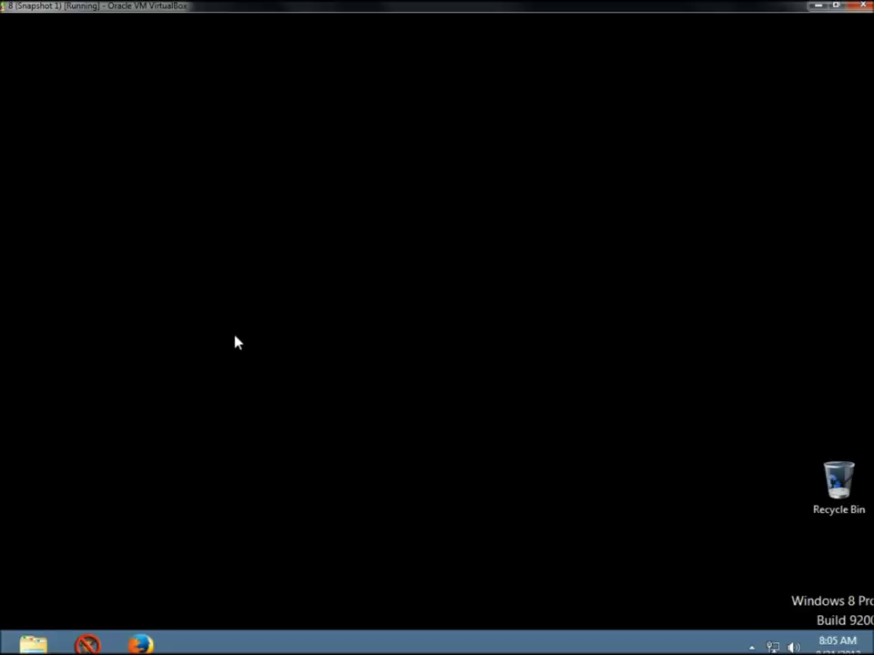
- Launch Firefox and search Google for 'stardock deskscapes'
{"action": "left_click", "coordinate": [141, 644]}
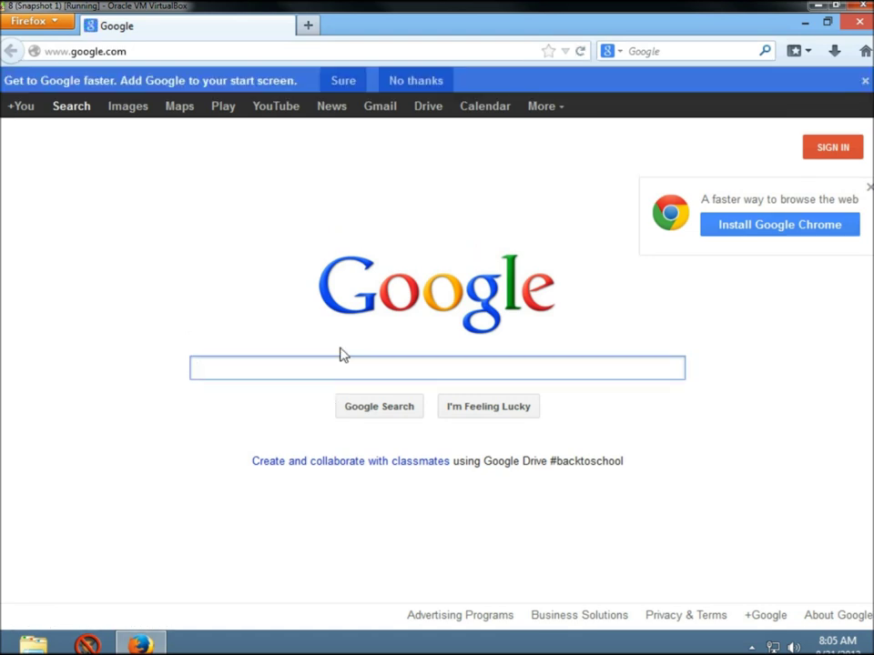
{"action": "type", "text": "stard"}
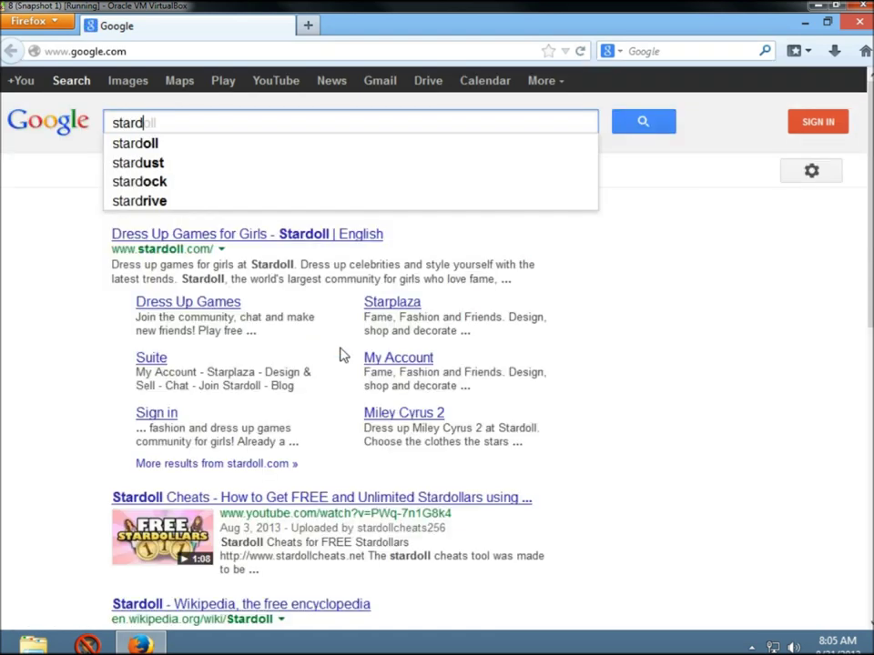
{"action": "type", "text": "ock "}
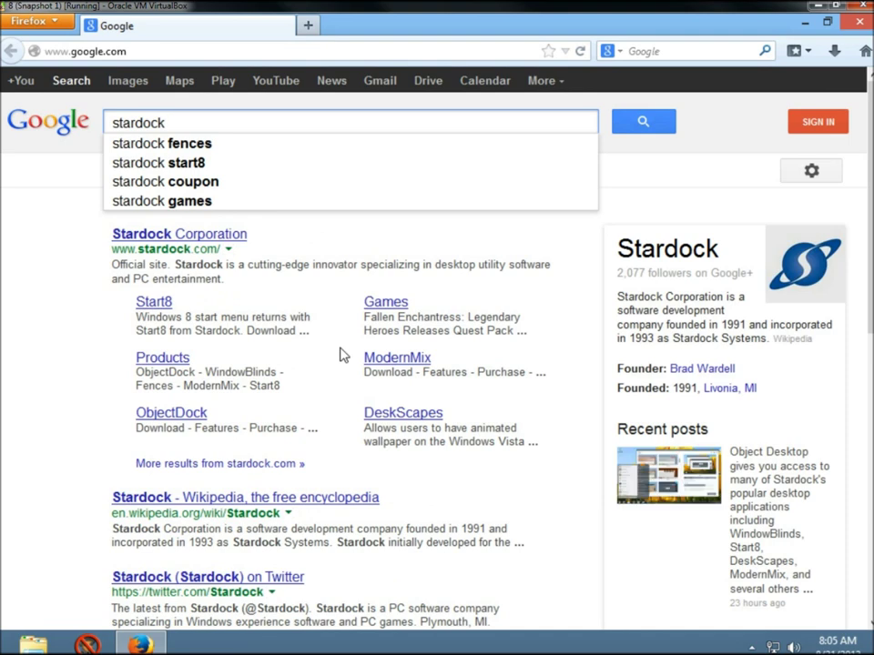
{"action": "type", "text": "desks"}
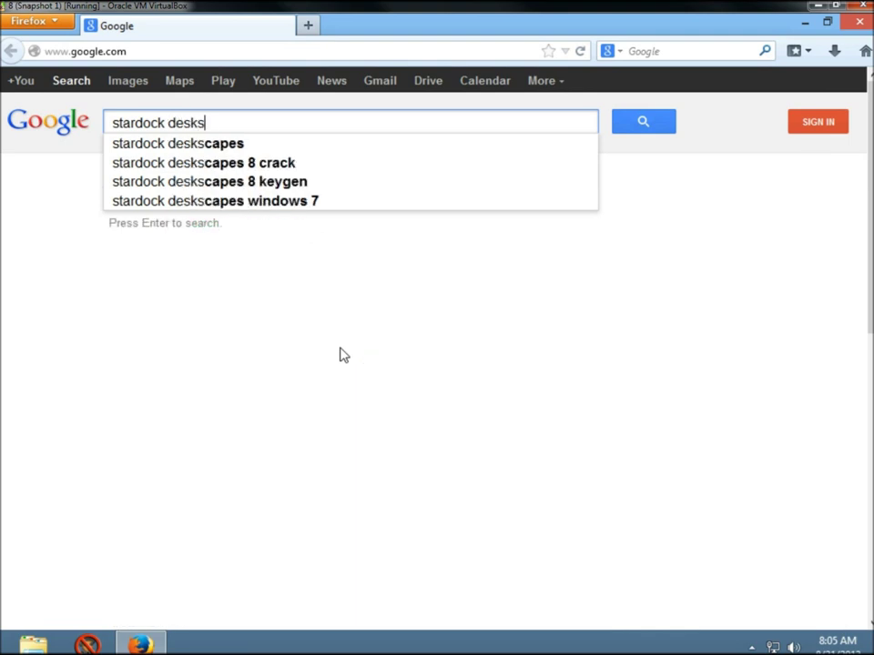
{"action": "type", "text": "capes"}
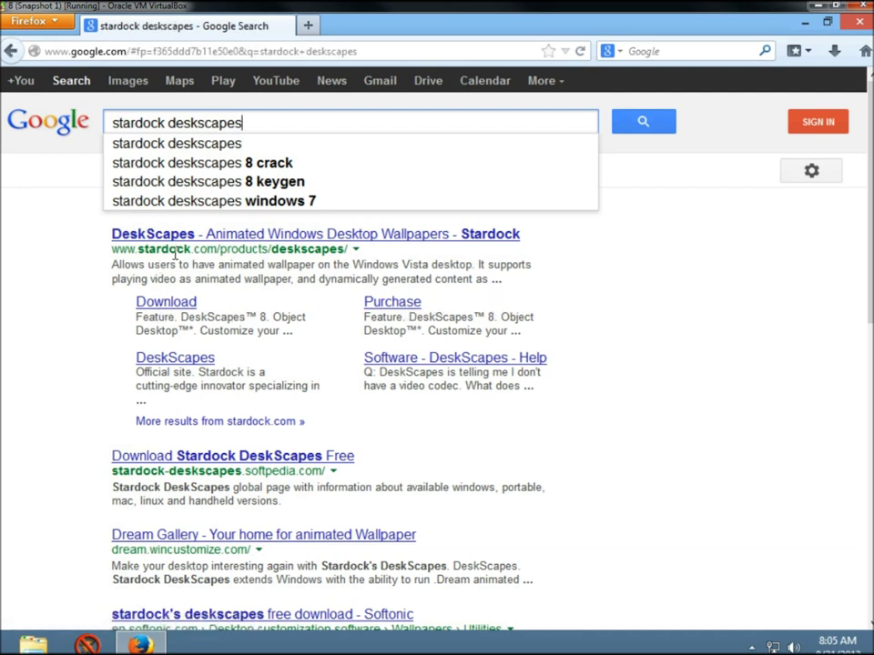
- Go to the DeskScapes download page and request the free DeskScapes 8 trial by email
{"action": "left_click", "coordinate": [166, 312]}
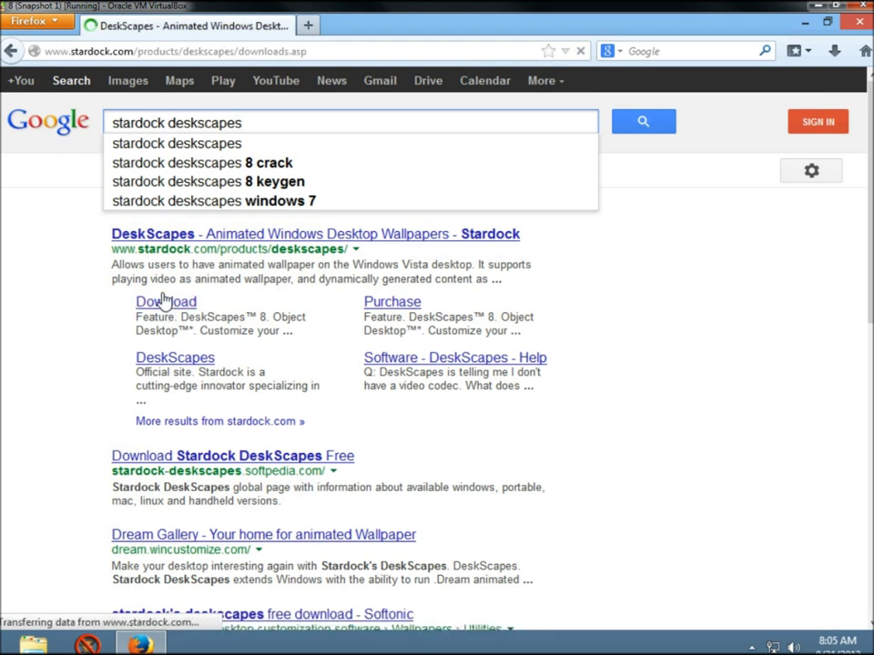
{"action": "scroll", "coordinate": [437, 373], "scroll_direction": "down", "scroll_amount": 2}
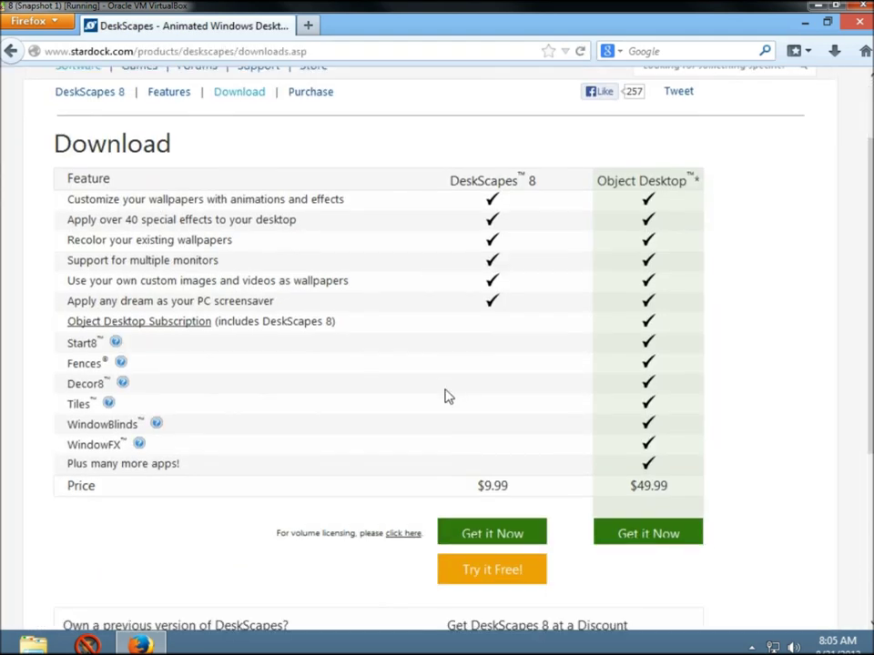
{"action": "scroll", "coordinate": [456, 393], "scroll_direction": "down", "scroll_amount": 2}
{"action": "scroll", "coordinate": [442, 387], "scroll_direction": "up", "scroll_amount": 2}
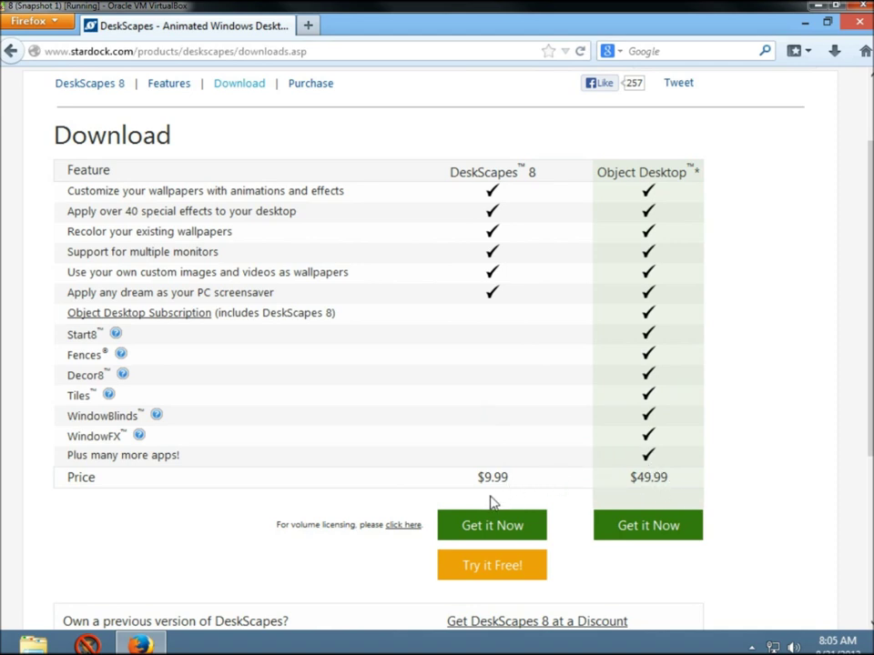
{"action": "left_click", "coordinate": [512, 572]}
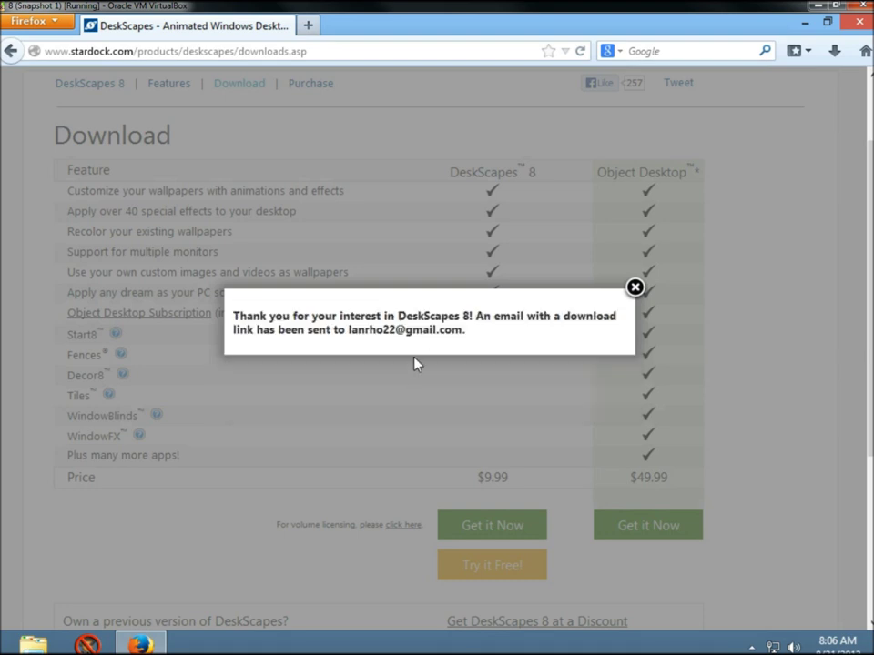
- In a new tab, open the DeskScapes 8 Download email in Gmail and follow its download link
{"action": "left_click", "coordinate": [309, 25]}
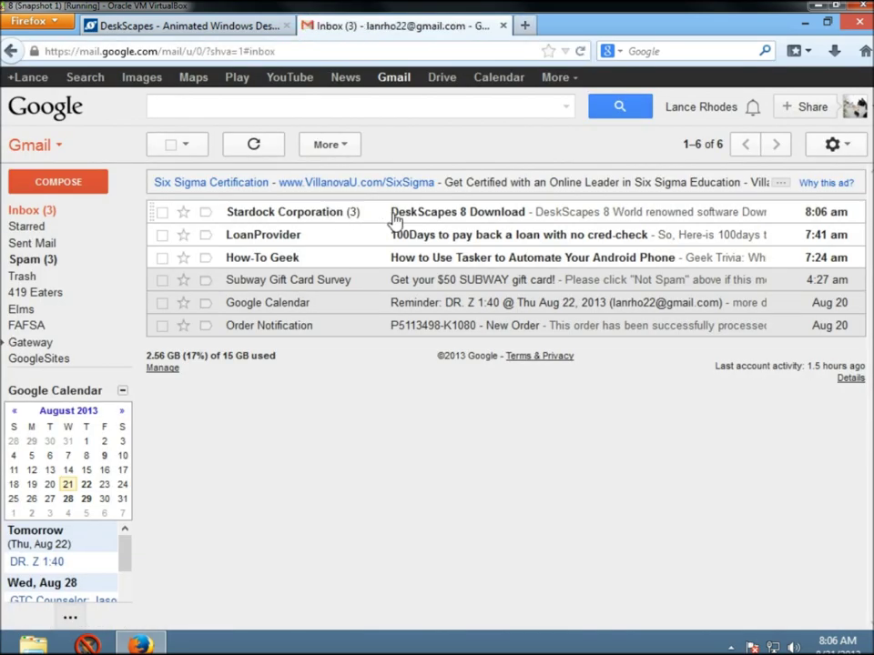
{"action": "left_click", "coordinate": [393, 219]}
{"action": "scroll", "coordinate": [591, 497], "scroll_direction": "down", "scroll_amount": 1}
{"action": "scroll", "coordinate": [611, 500], "scroll_direction": "down", "scroll_amount": 1}
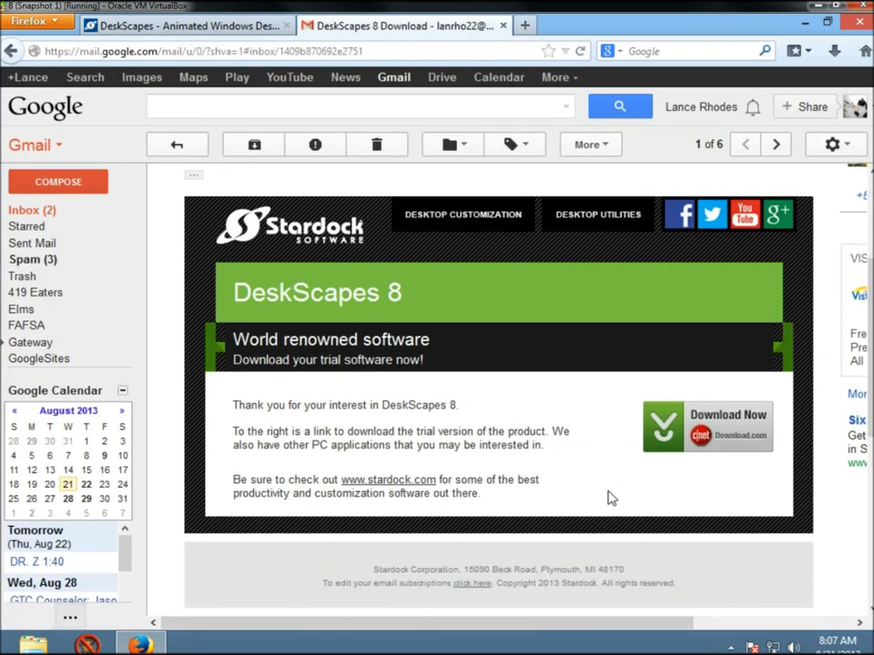
{"action": "left_click", "coordinate": [729, 444]}
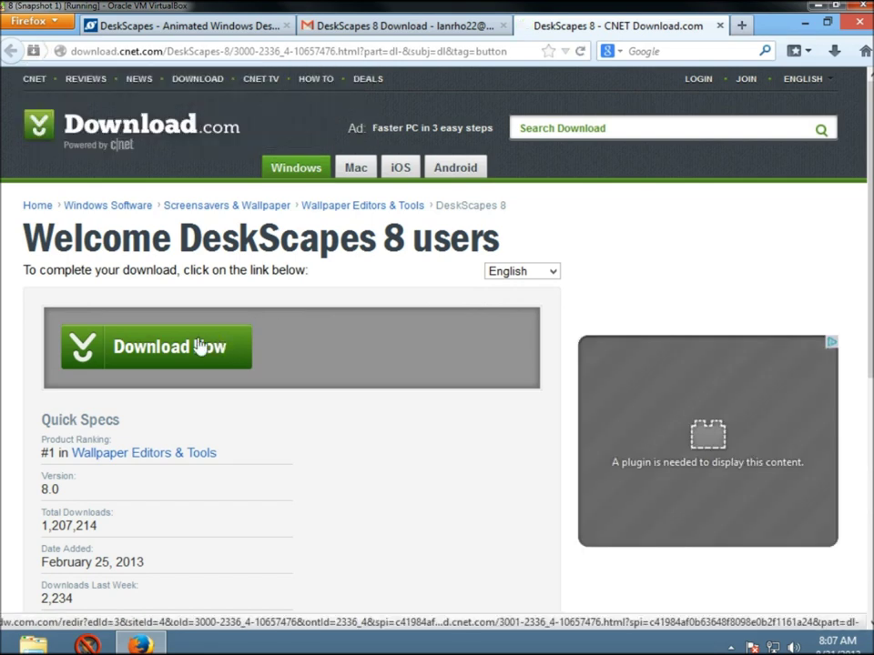
- Download and save DeskScapes8-setup.exe from CNET, then launch the saved installer
{"action": "left_click", "coordinate": [198, 346]}
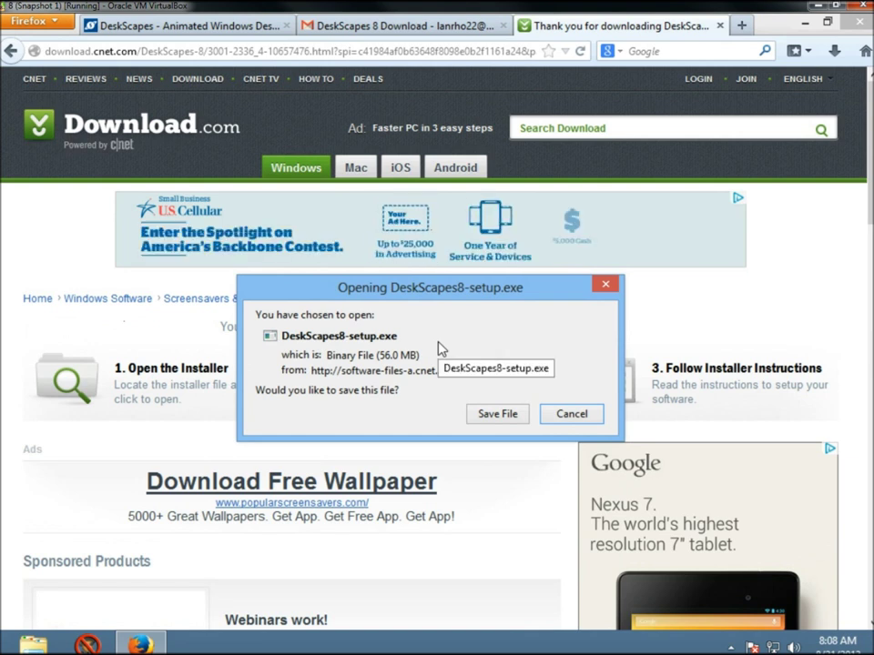
{"action": "left_click", "coordinate": [496, 415]}
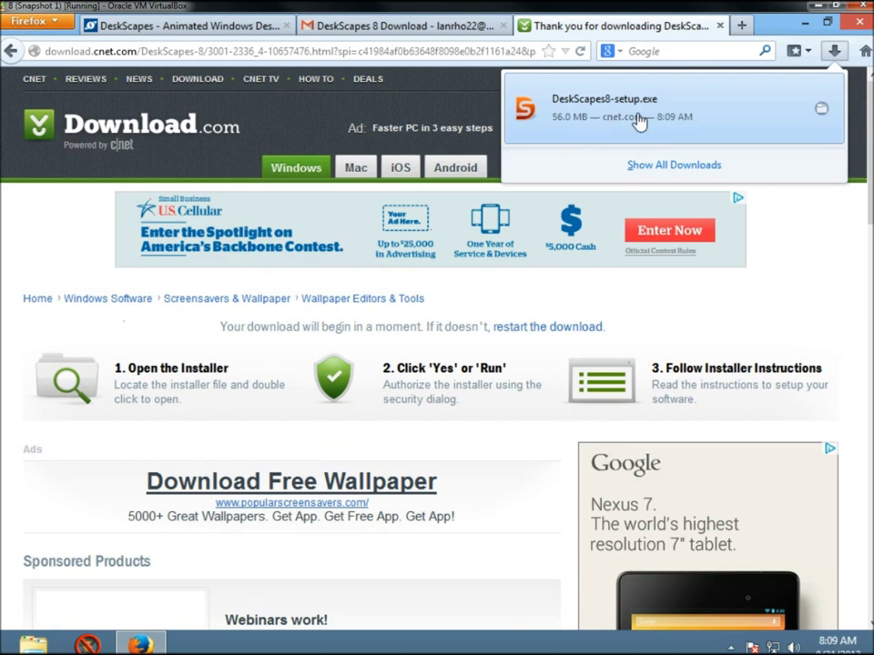
{"action": "left_click", "coordinate": [640, 118]}
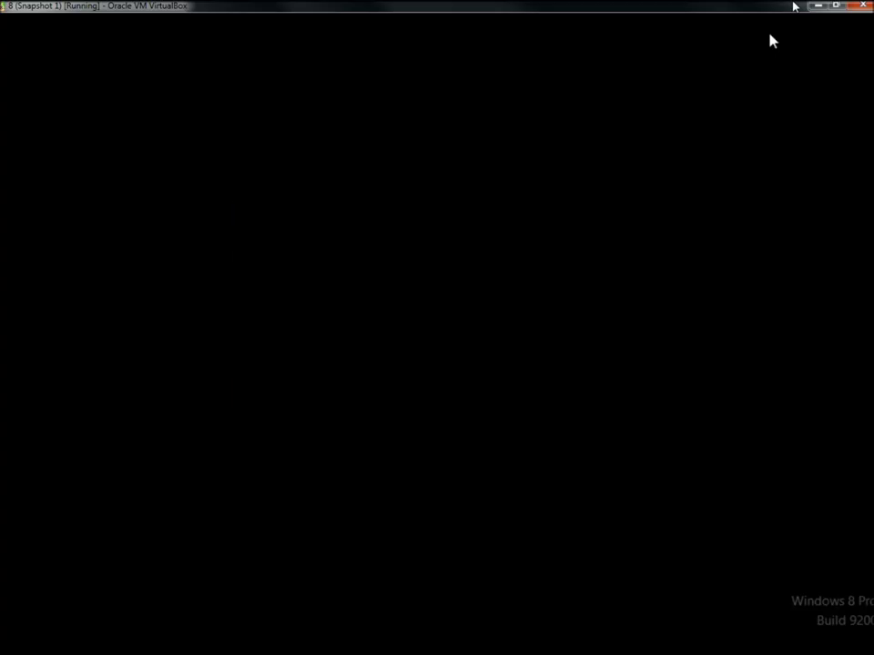
- Approve UAC, accept the licence, install to the default folder, and finish setup
{"action": "left_click", "coordinate": [514, 362]}
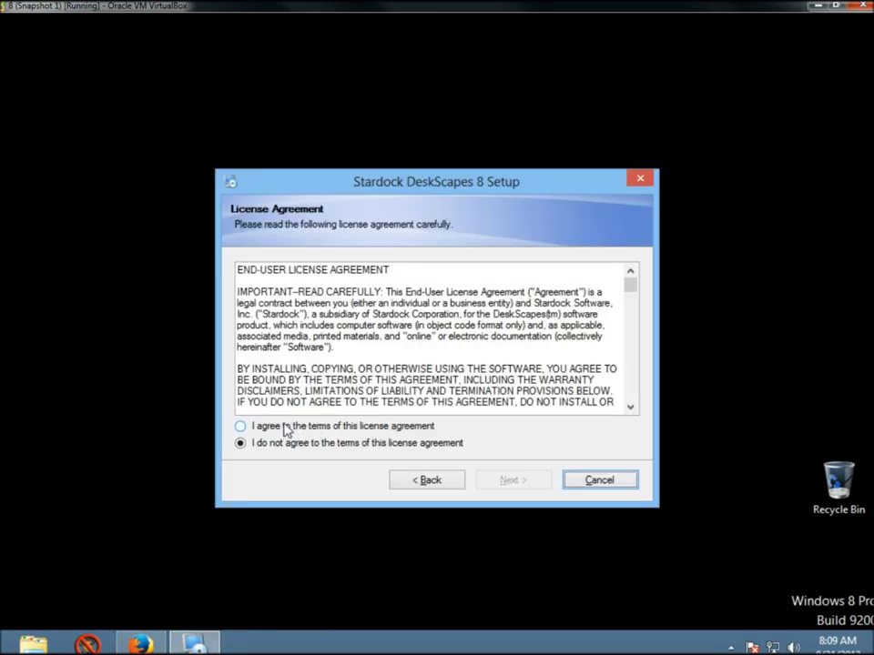
{"action": "left_click", "coordinate": [286, 428]}
{"action": "left_click", "coordinate": [510, 480]}
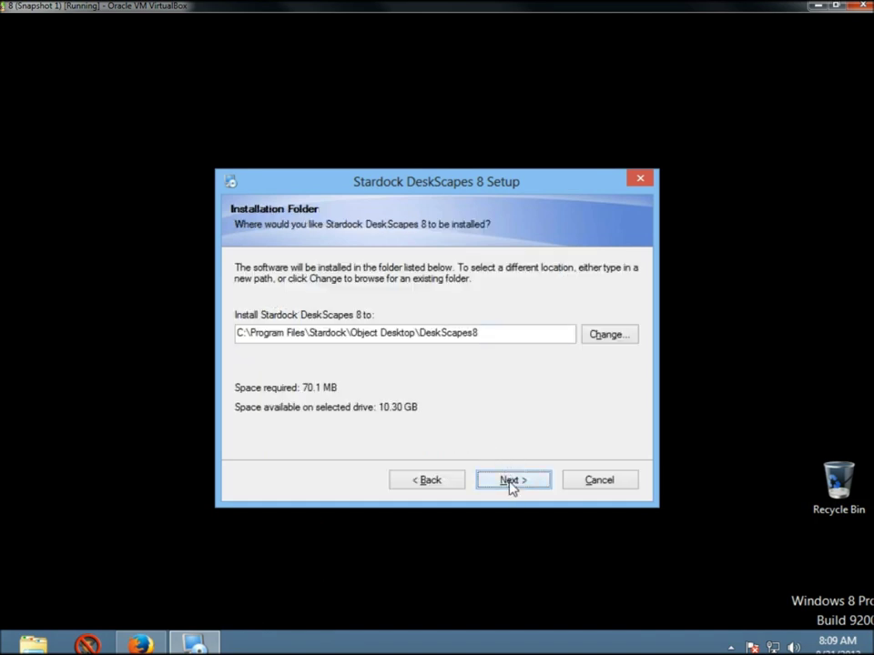
{"action": "left_click", "coordinate": [511, 481]}
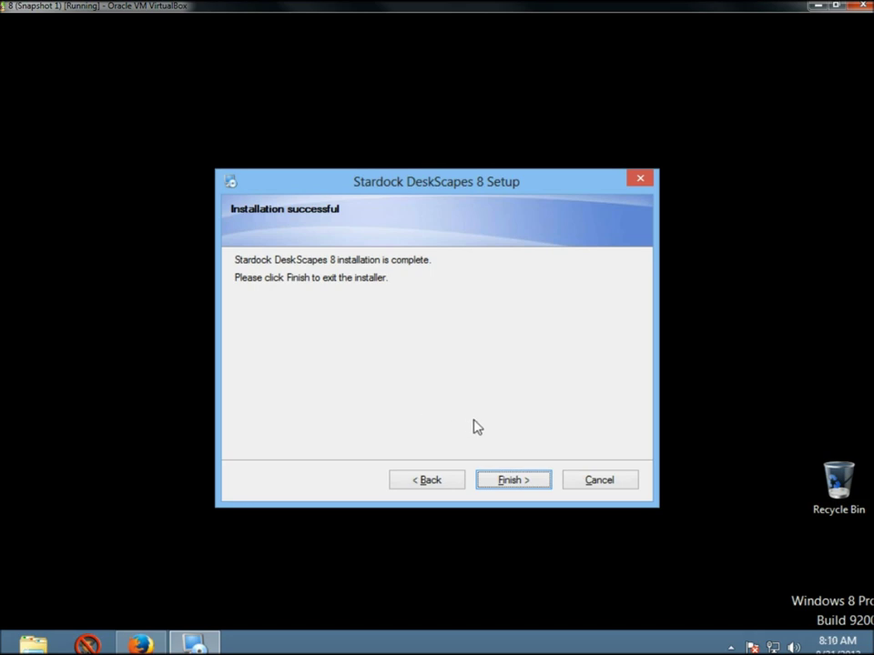
{"action": "left_click", "coordinate": [507, 482]}
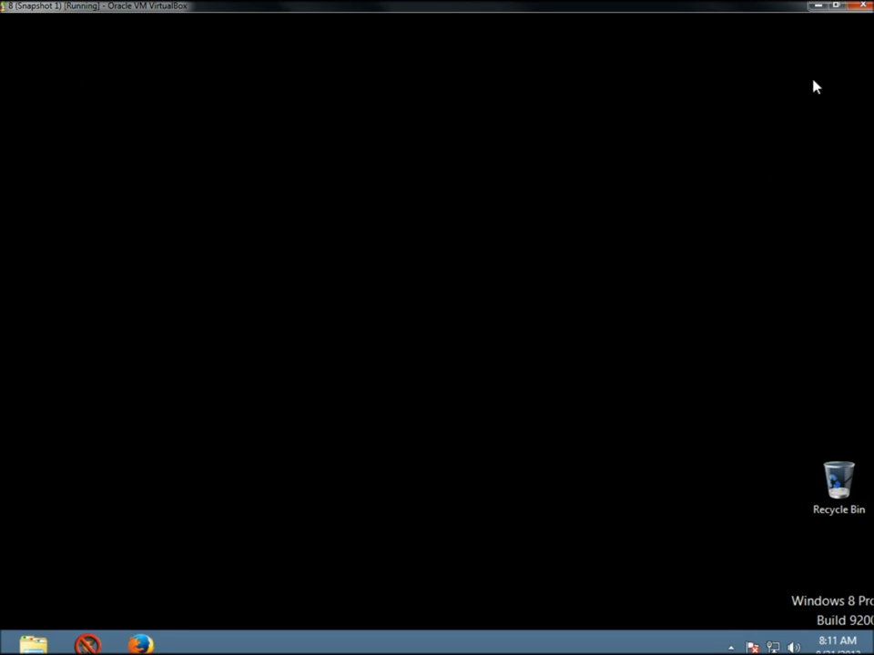
{"action": "mouse_move", "coordinate": [870, 19]}
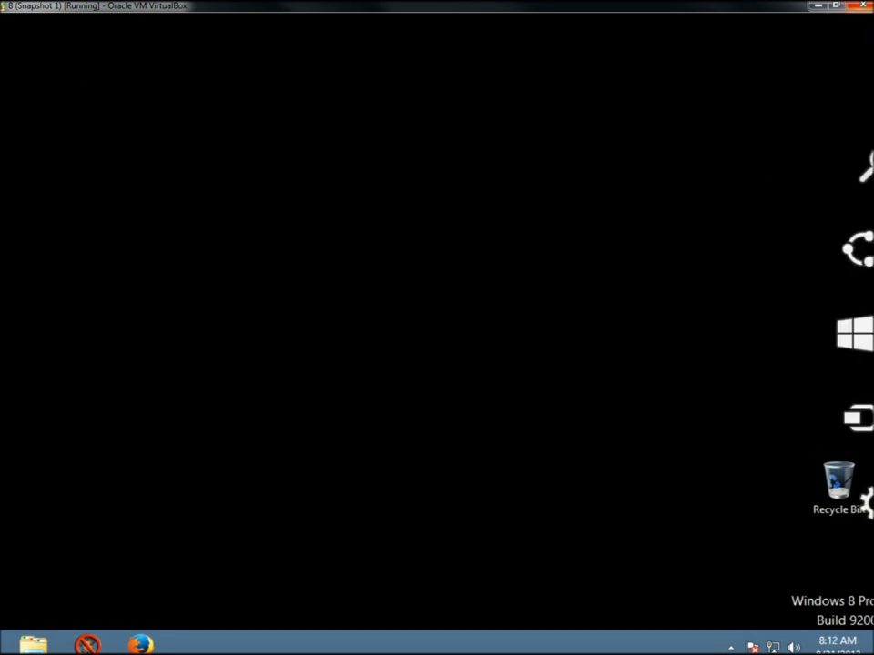
- Search the Start screen apps for 'desk' and launch DeskScapes 8 from the results
{"action": "left_click", "coordinate": [845, 175]}
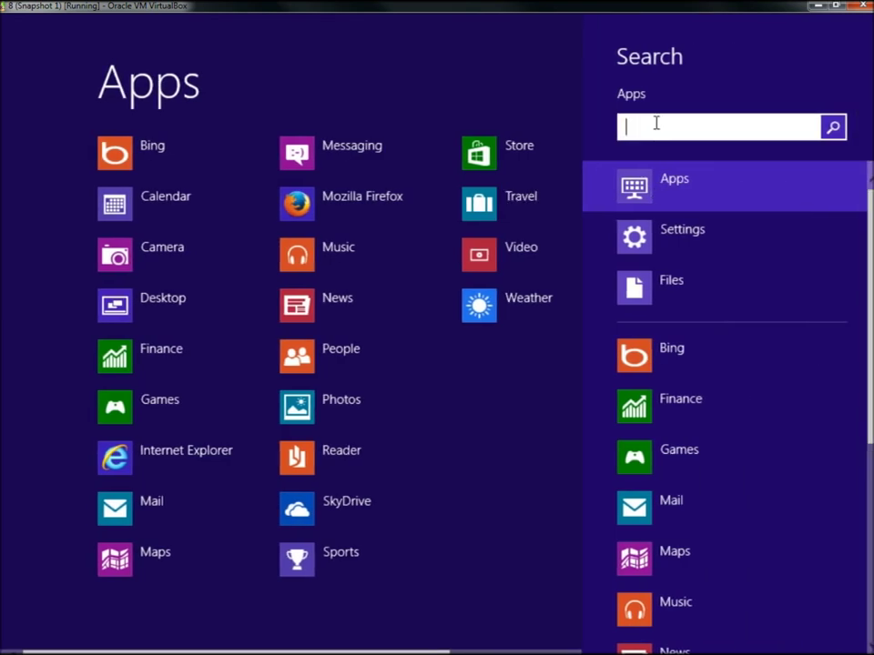
{"action": "type", "text": "desk"}
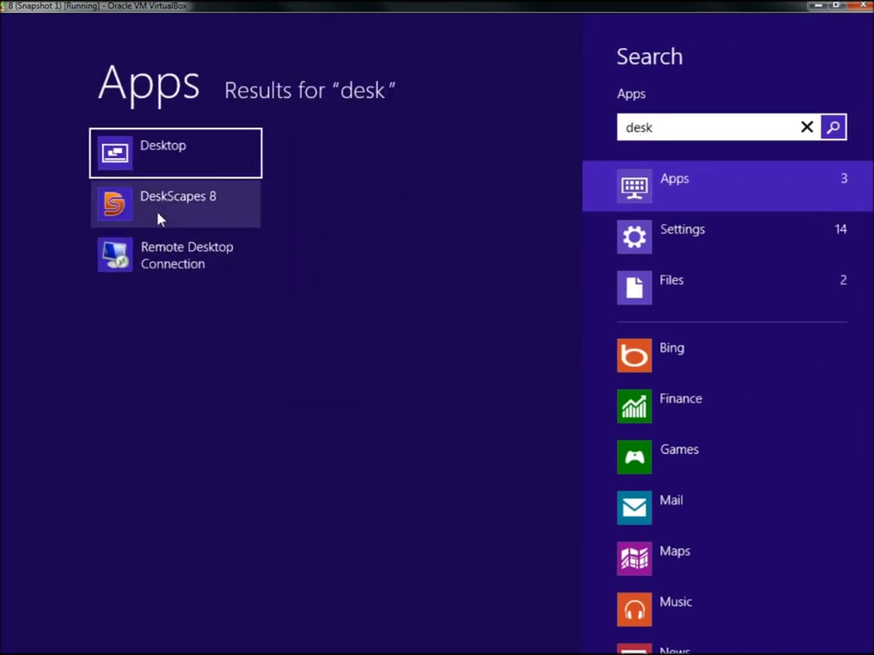
{"action": "right_click", "coordinate": [162, 202]}
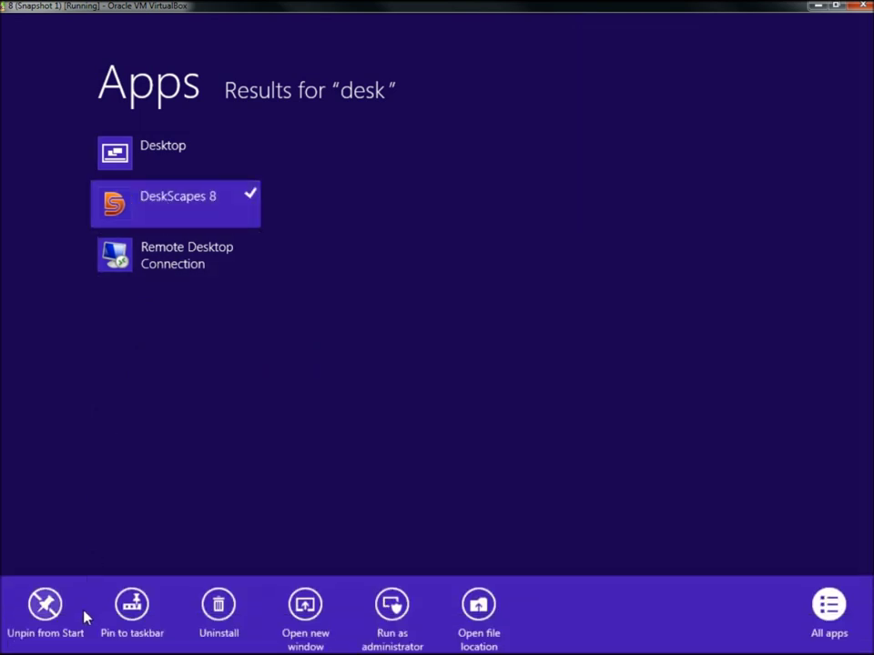
{"action": "left_click", "coordinate": [137, 608]}
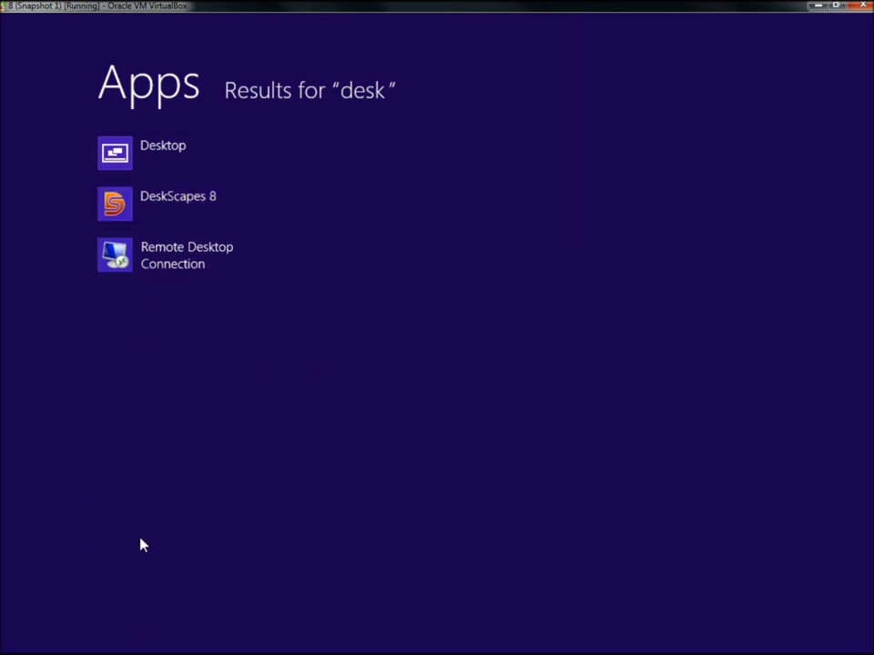
{"action": "left_click", "coordinate": [183, 204]}
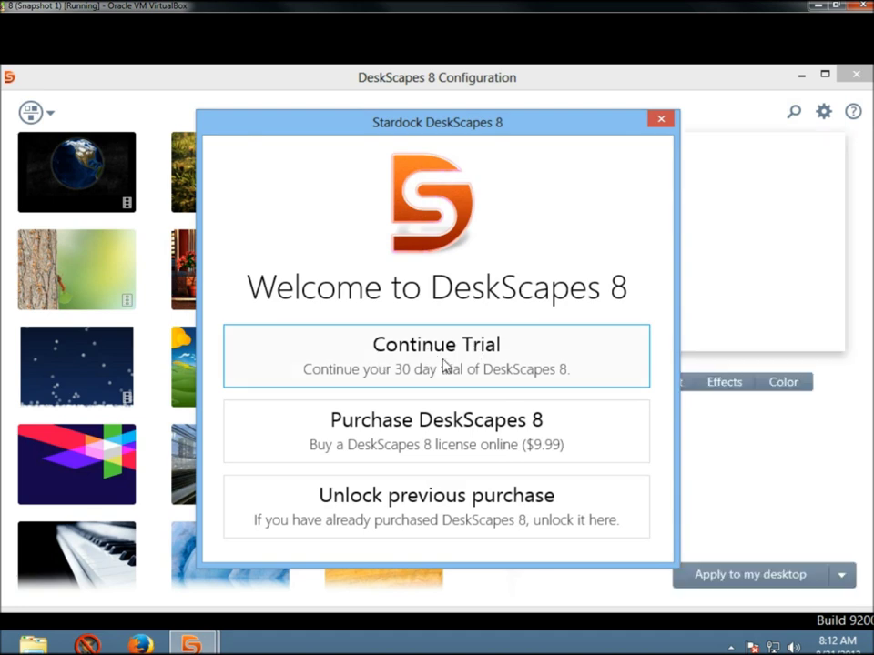
- Continue the 30-day trial and choose the Desktop Earth wallpaper, opening its settings
{"action": "left_click", "coordinate": [443, 366]}
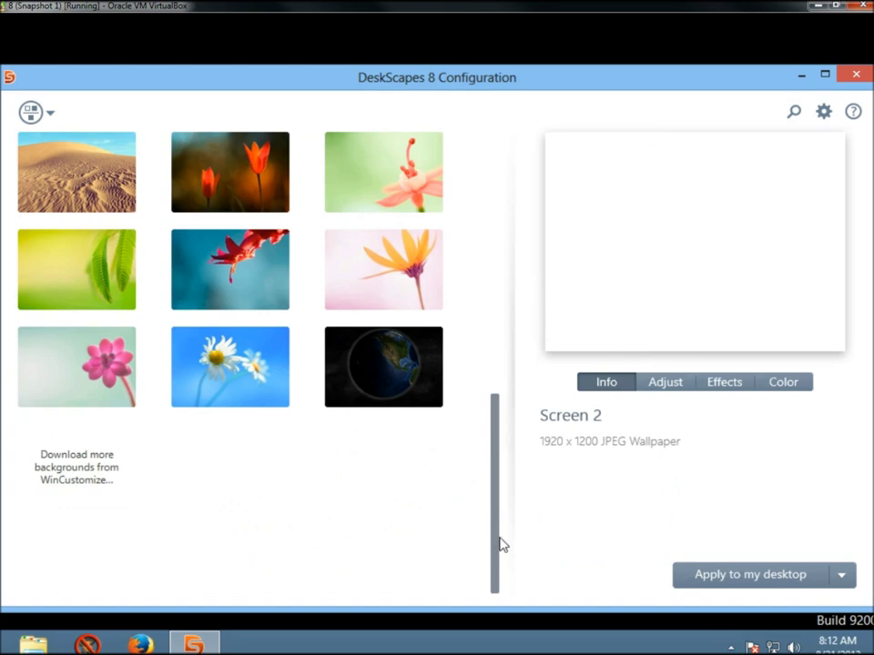
{"action": "mouse_move", "coordinate": [497, 552]}
{"action": "left_mouse_down"}
{"action": "mouse_move", "coordinate": [522, 406]}
{"action": "mouse_move", "coordinate": [525, 240]}
{"action": "left_mouse_up"}
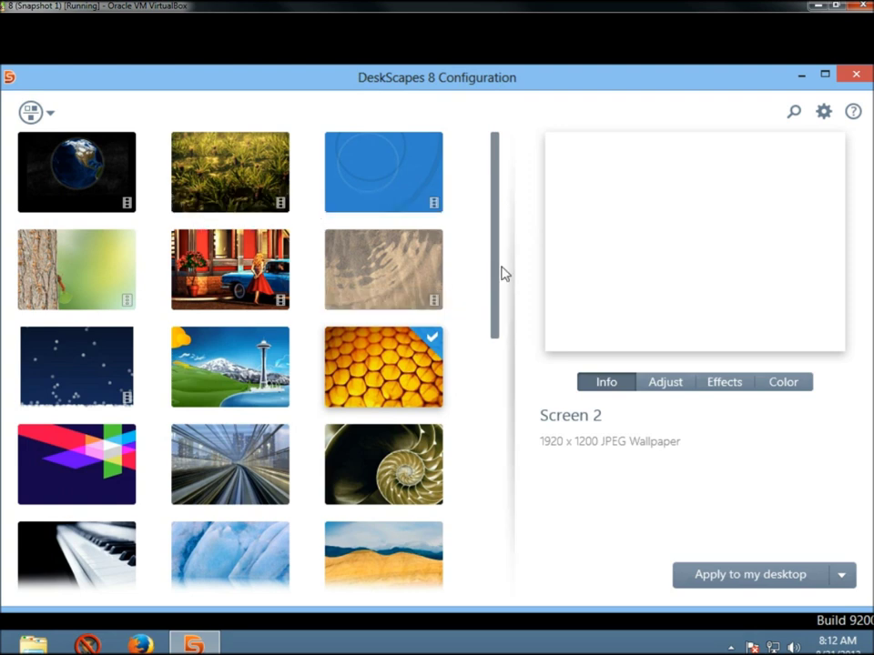
{"action": "scroll", "coordinate": [493, 290], "scroll_direction": "down", "scroll_amount": 1}
{"action": "left_click_drag", "start_coordinate": [494, 296], "coordinate": [502, 546]}
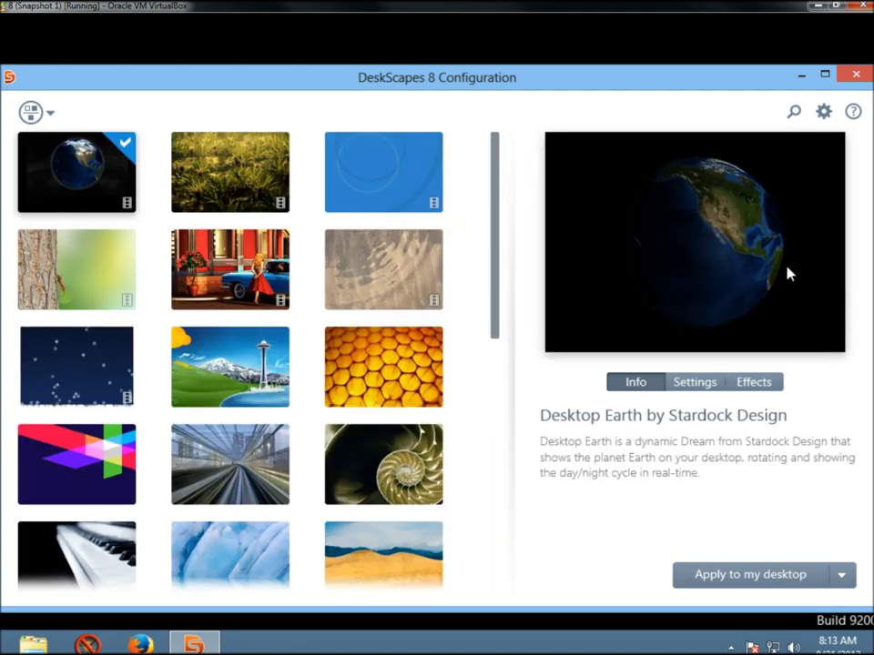
{"action": "left_click", "coordinate": [687, 386]}
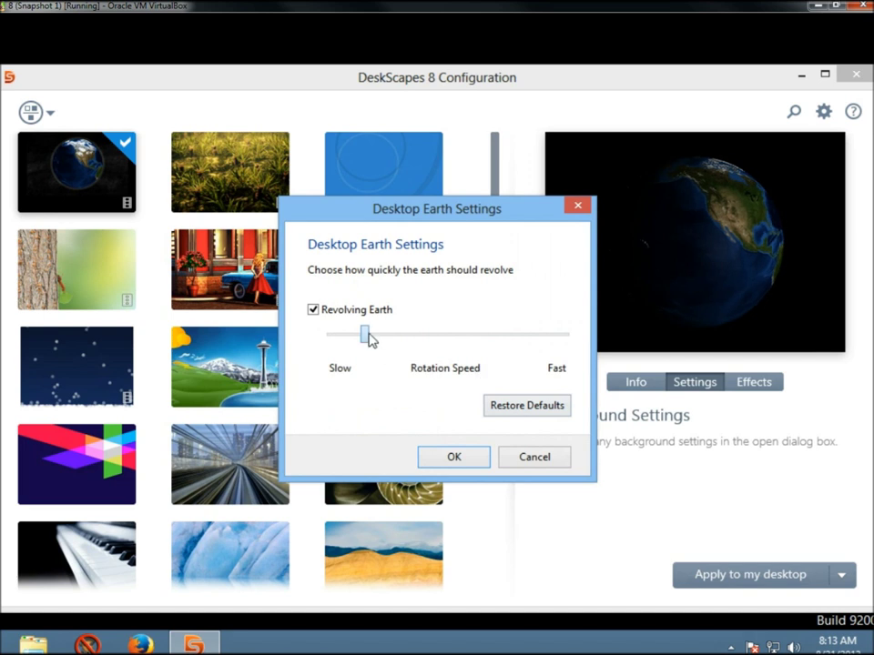
- Set Desktop Earth's Rotation Speed slider to about the midpoint and confirm with OK
{"action": "mouse_move", "coordinate": [361, 334]}
{"action": "left_mouse_down"}
{"action": "mouse_move", "coordinate": [449, 344]}
{"action": "mouse_move", "coordinate": [435, 343]}
{"action": "left_mouse_up"}
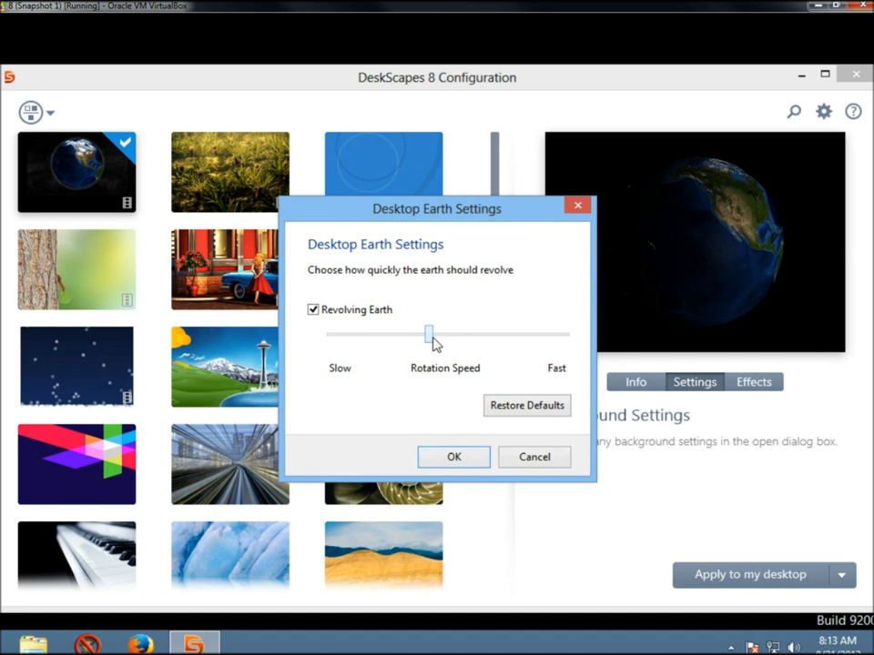
{"action": "left_click", "coordinate": [465, 461]}
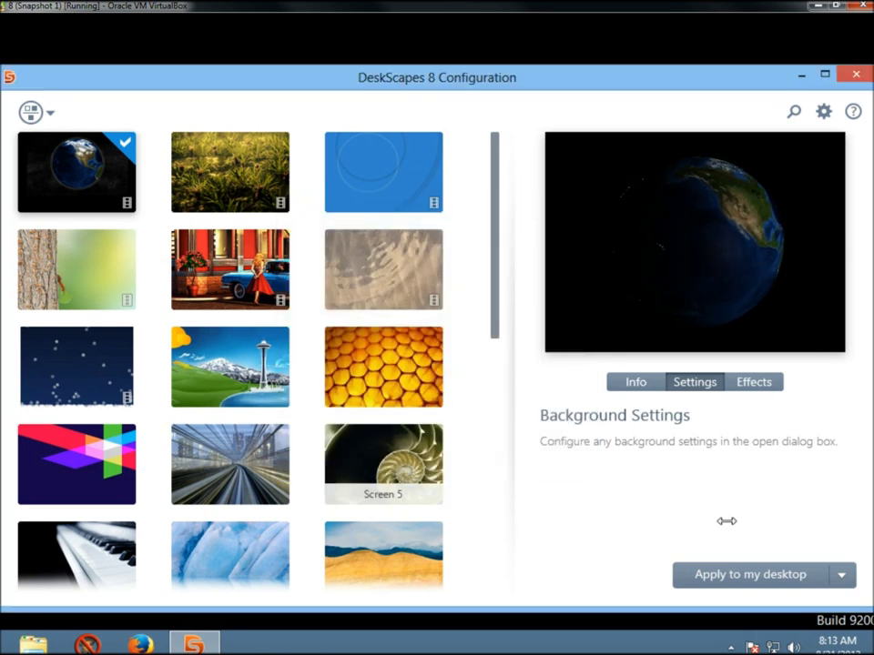
- Use 'Apply to my desktop' to set Desktop Earth as the wallpaper
{"action": "left_click", "coordinate": [749, 584]}
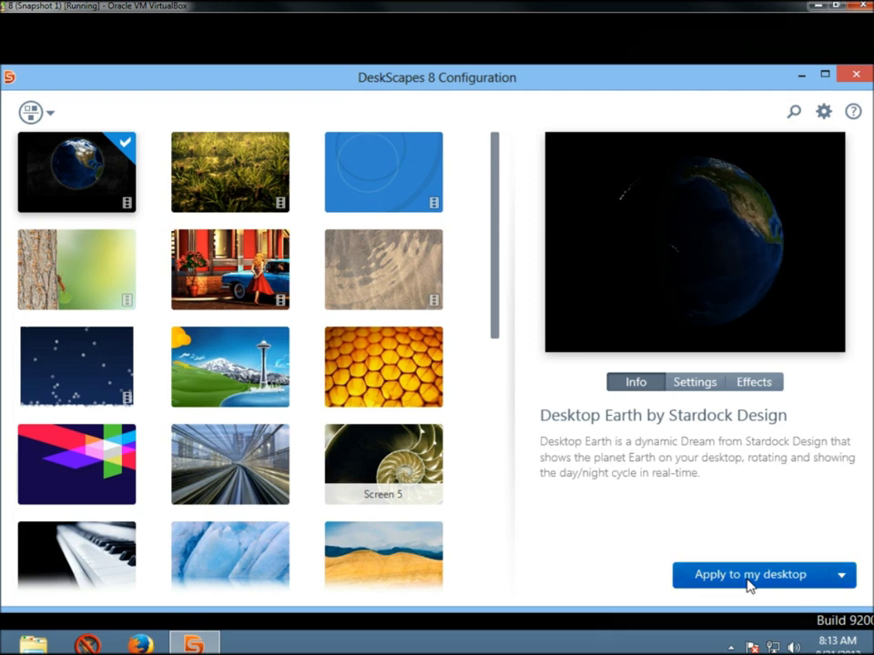